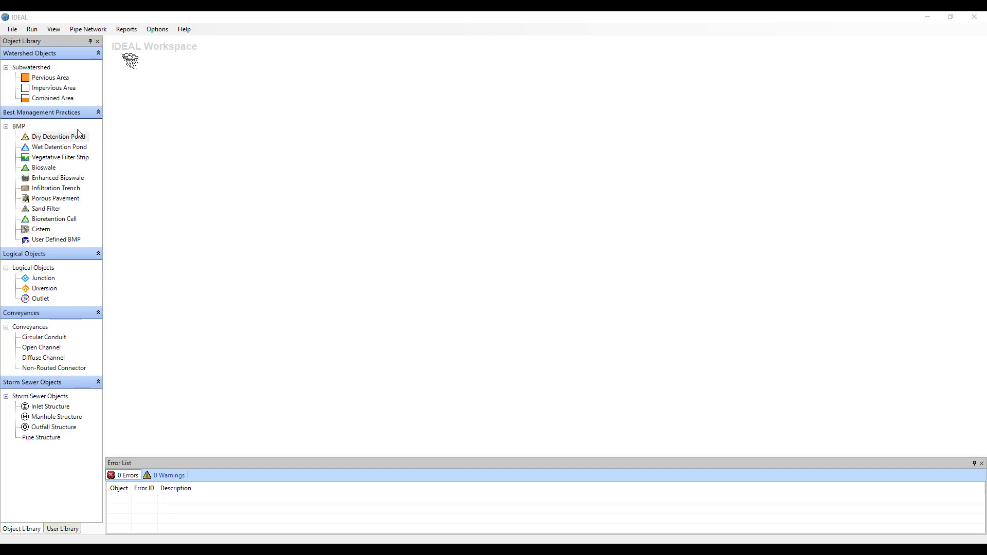
# Place a Dry Detention Pond in the upper part of the workspace and open its properties
pyautogui.moveTo(66, 138); pyautogui.dragTo(255, 169)
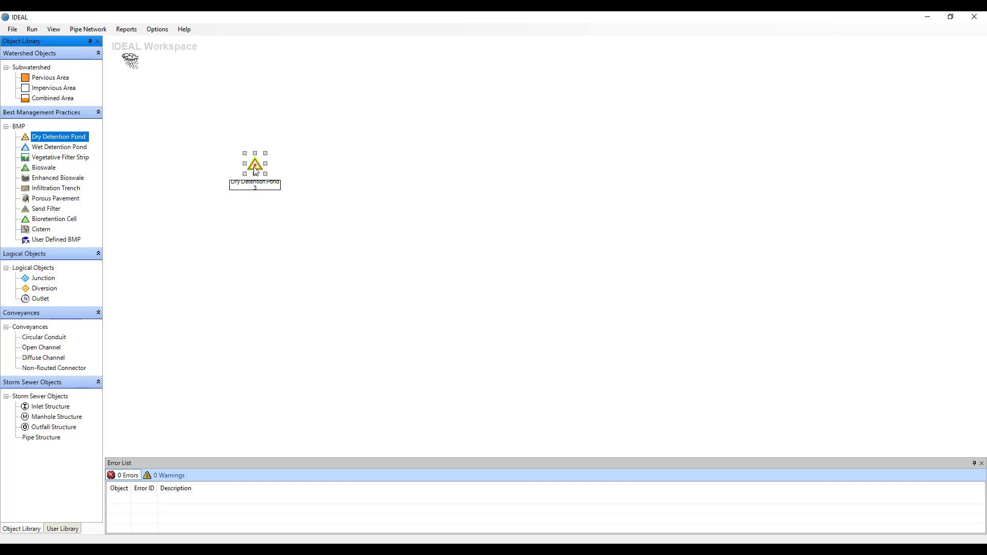
pyautogui.rightClick(254, 166)
pyautogui.click(276, 173)
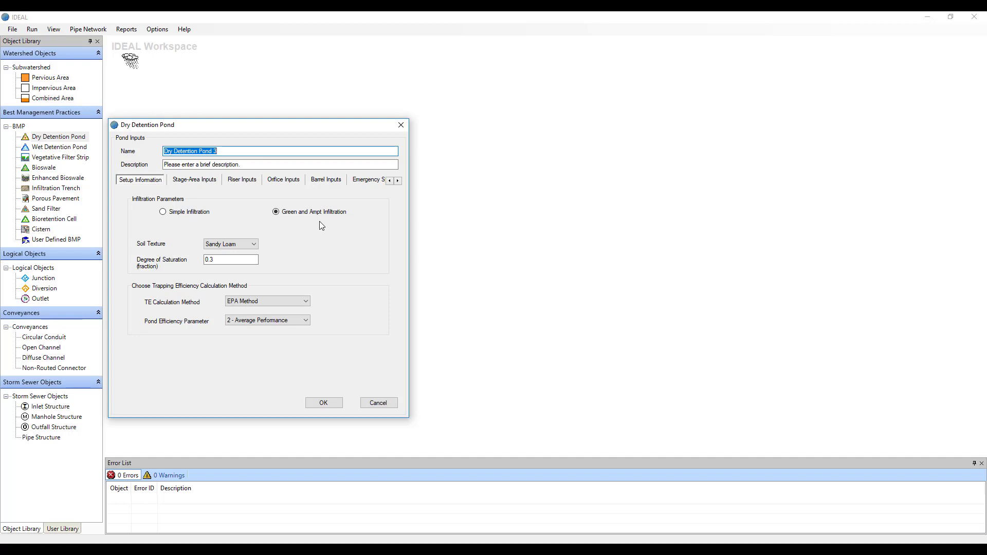
# Choose Sandy Loam as the pond's soil texture for Green and Ampt infiltration and set the degree of saturation to 0.6
pyautogui.click(254, 245)
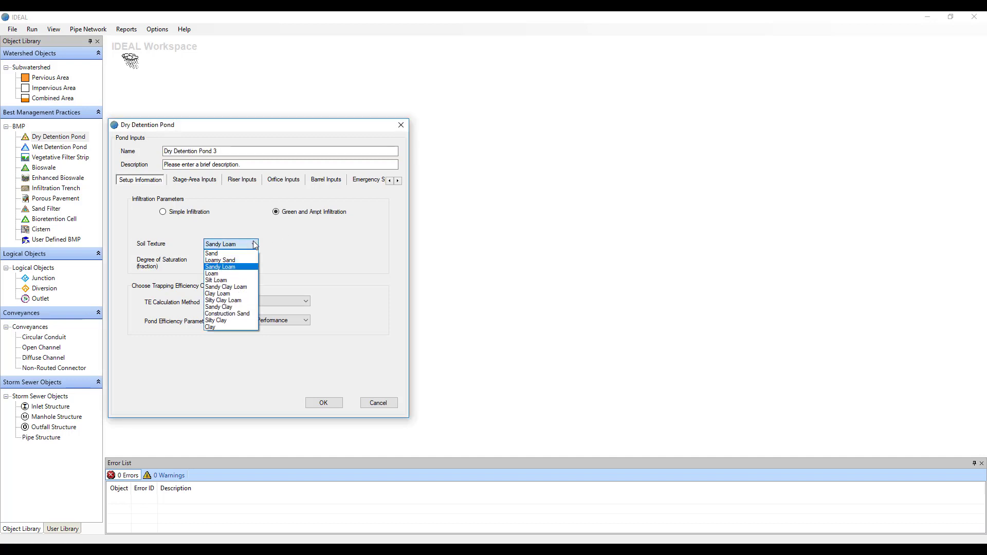
pyautogui.click(247, 266)
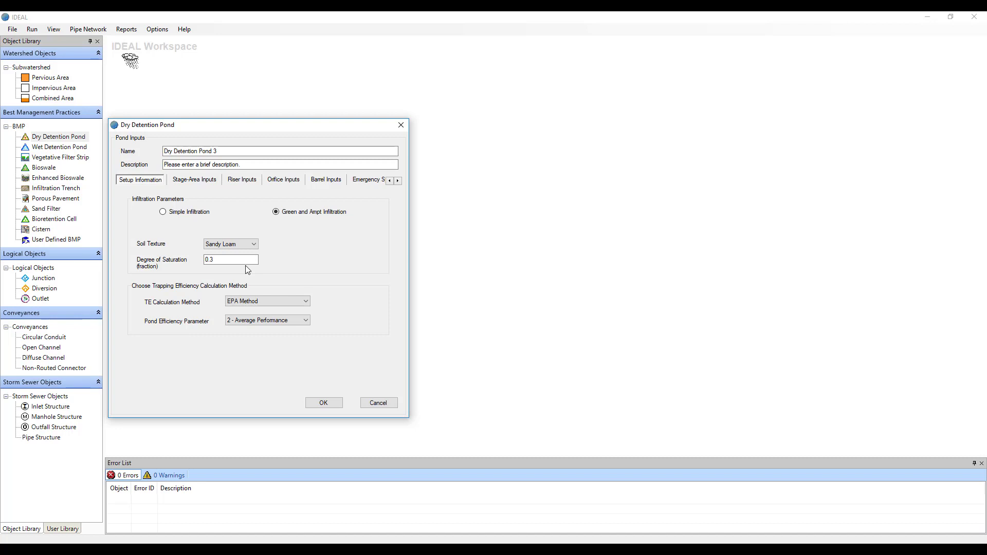
pyautogui.moveTo(248, 260); pyautogui.dragTo(197, 266)
pyautogui.write('0.6')
# Switch the pond to Simple Infiltration with an infiltration rate of 0.001 in/hr
pyautogui.click(163, 212)
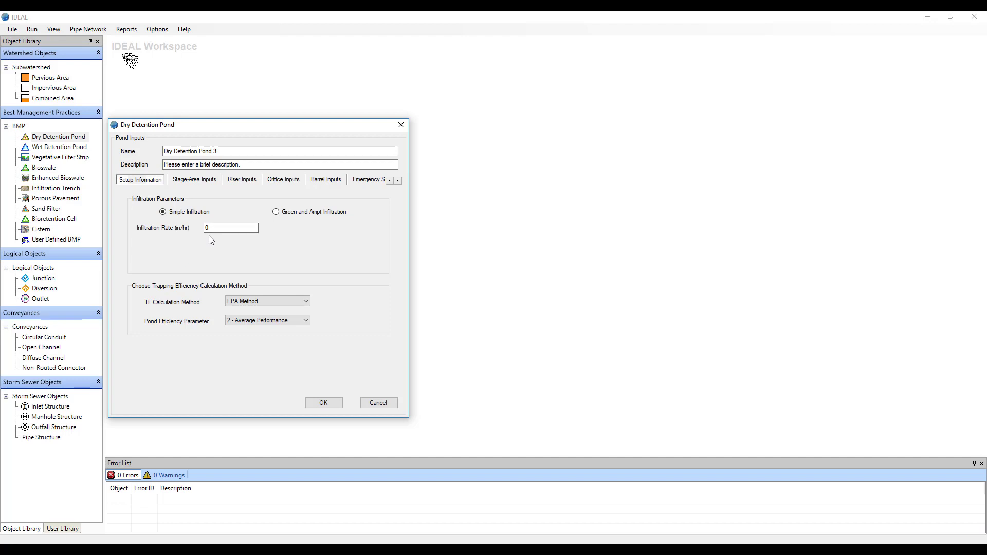
pyautogui.moveTo(211, 228); pyautogui.dragTo(201, 229)
pyautogui.write('0.001')
# Open the pond's stage-area inputs, examine the explanatory stage-area diagram and hide it again
pyautogui.click(188, 180)
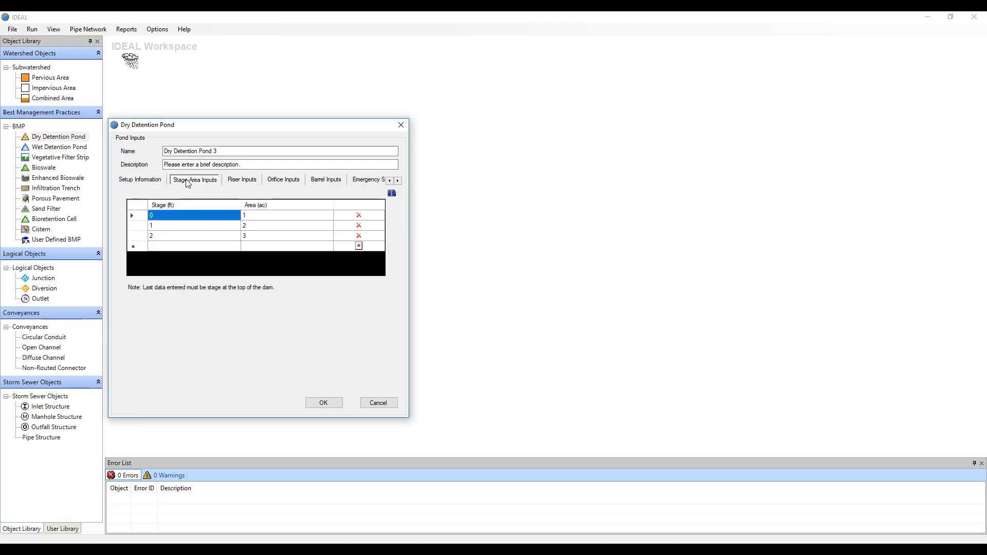
pyautogui.click(392, 195)
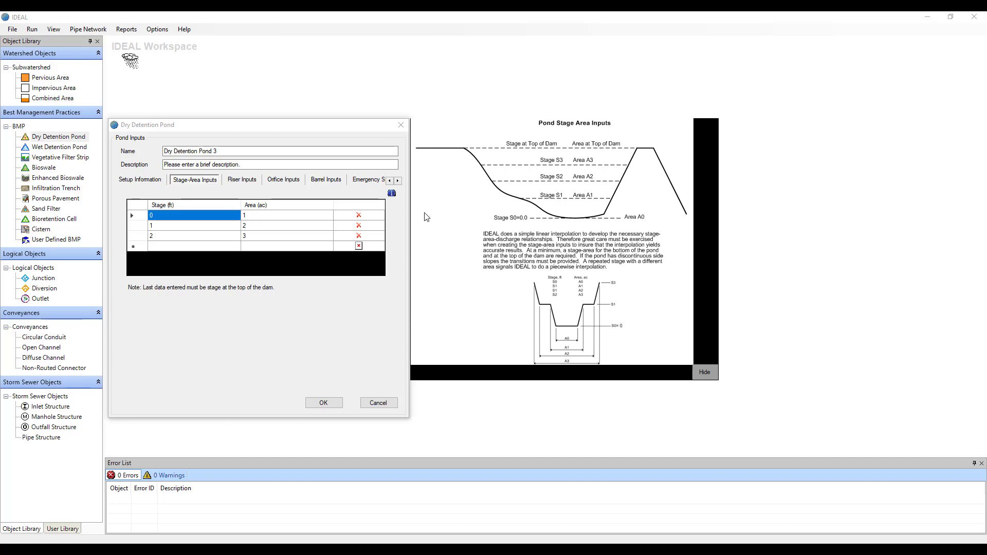
pyautogui.click(707, 372)
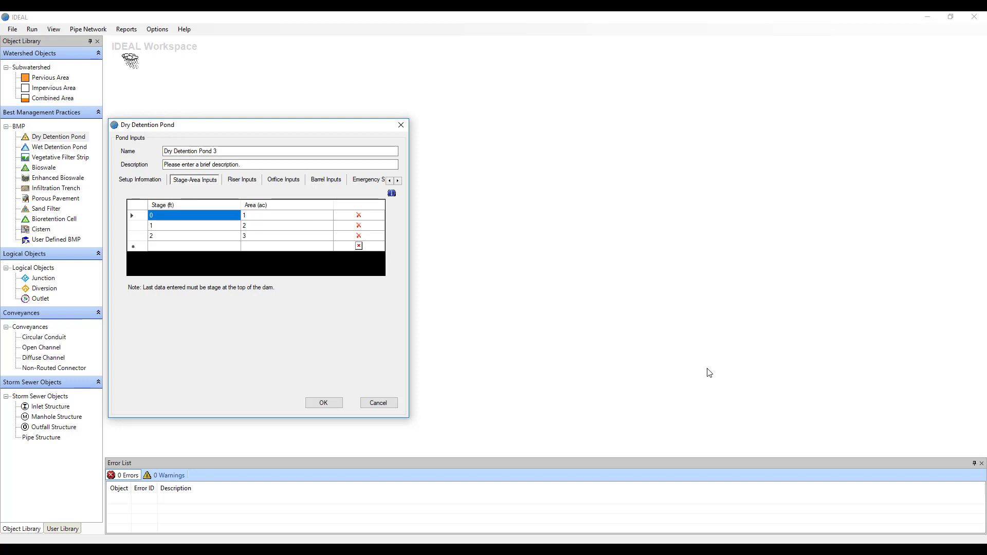
pyautogui.click(696, 373)
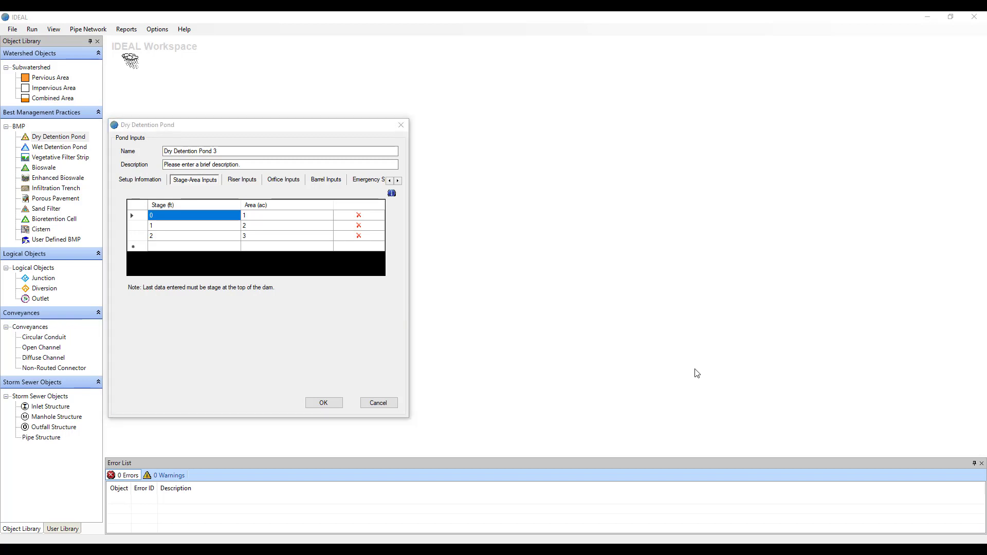
# Add a final stage-area row with a stage of 2.01 ft and an area of 0.0001 ac
pyautogui.click(204, 248)
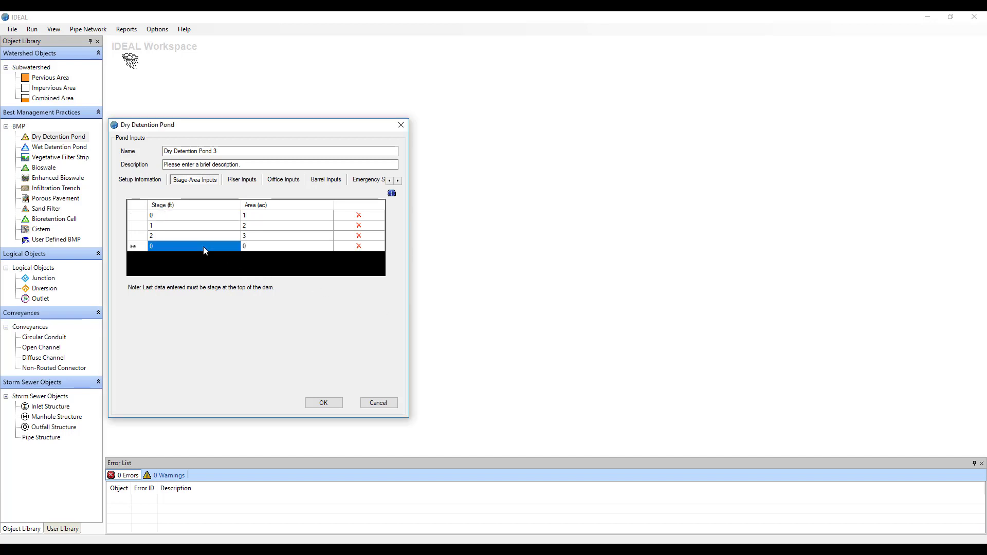
pyautogui.click(203, 249)
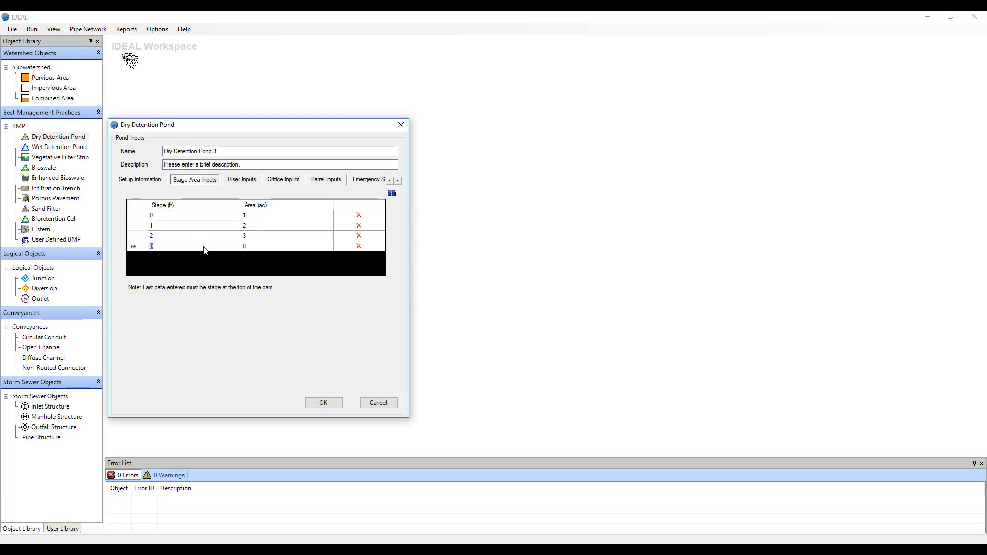
pyautogui.write('2.0')
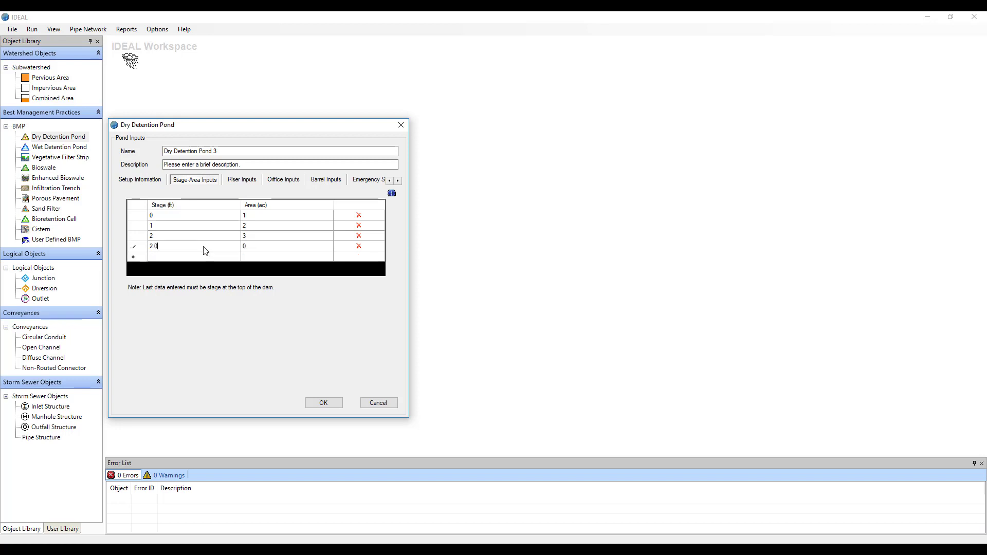
pyautogui.write('1')
pyautogui.click(252, 246)
pyautogui.click(262, 248)
pyautogui.write('0.0001')
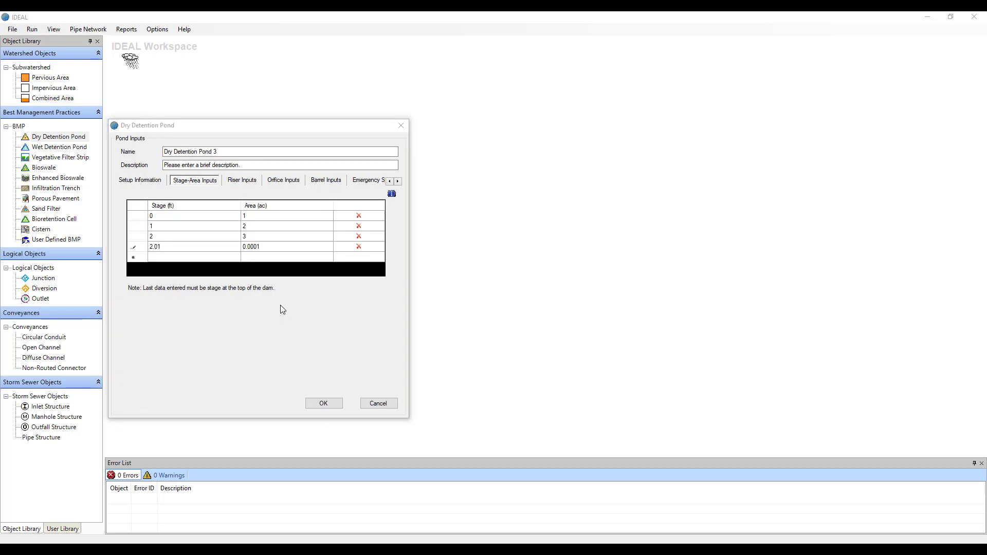
# Delete the stage-area rows for stages 2.01, 2 and 1 ft
pyautogui.click(359, 248)
pyautogui.click(360, 236)
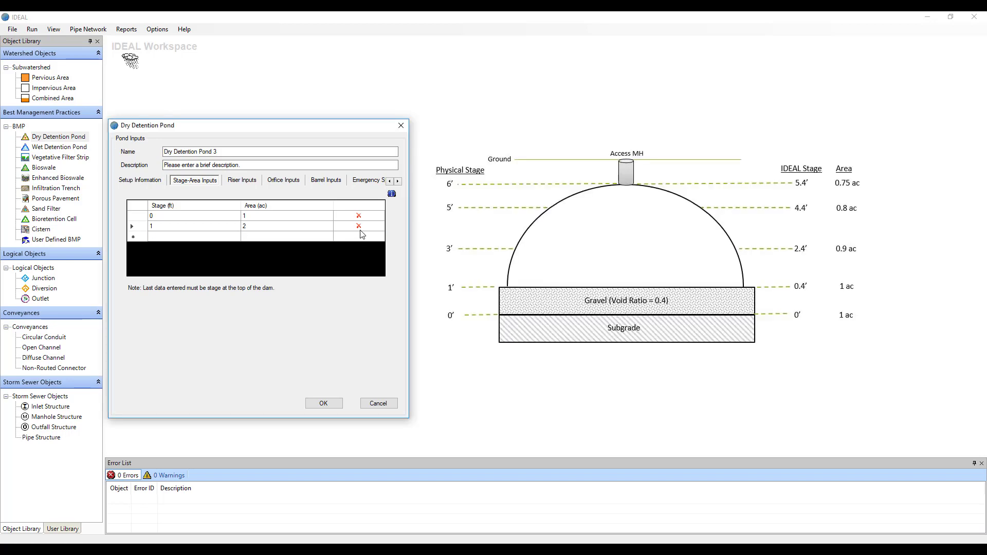
pyautogui.click(359, 227)
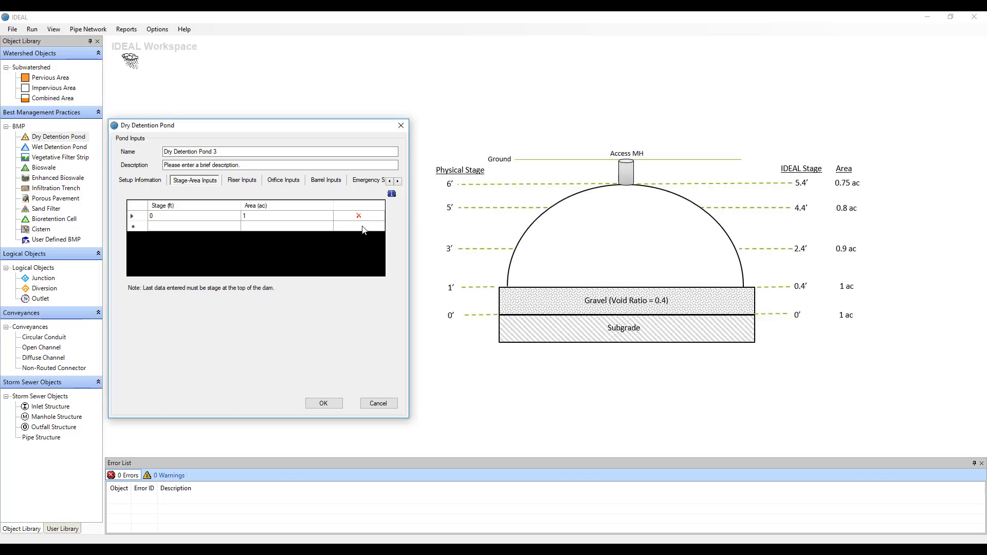
# Add a stage-area row for the top of the gravel layer with stage 0.4 ft and area 1 ac
pyautogui.click(136, 214)
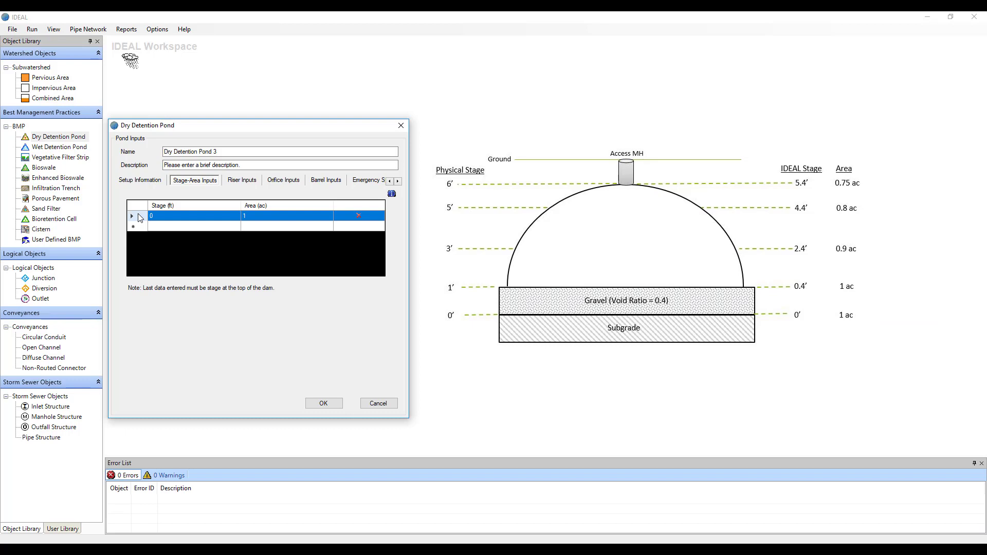
pyautogui.click(162, 224)
pyautogui.click(161, 229)
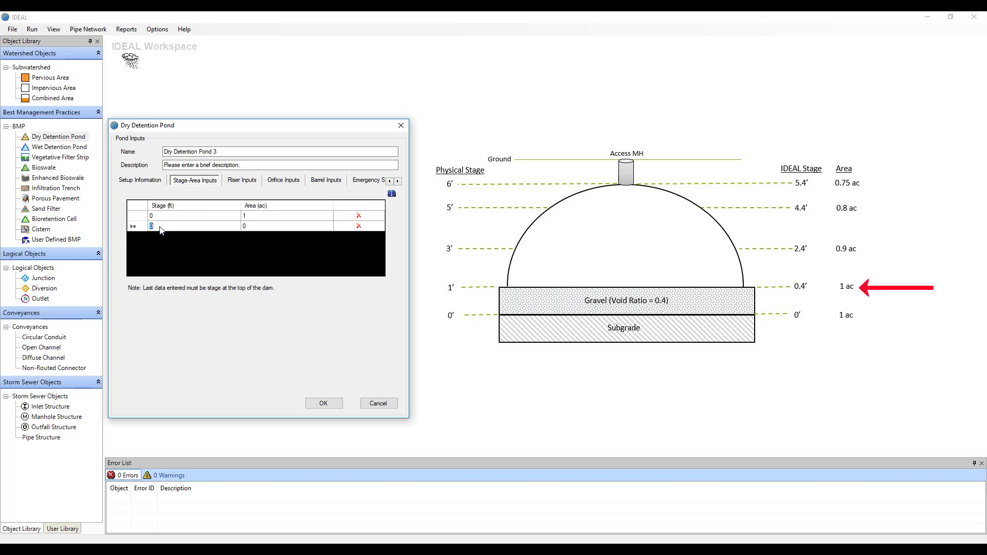
pyautogui.write('0')
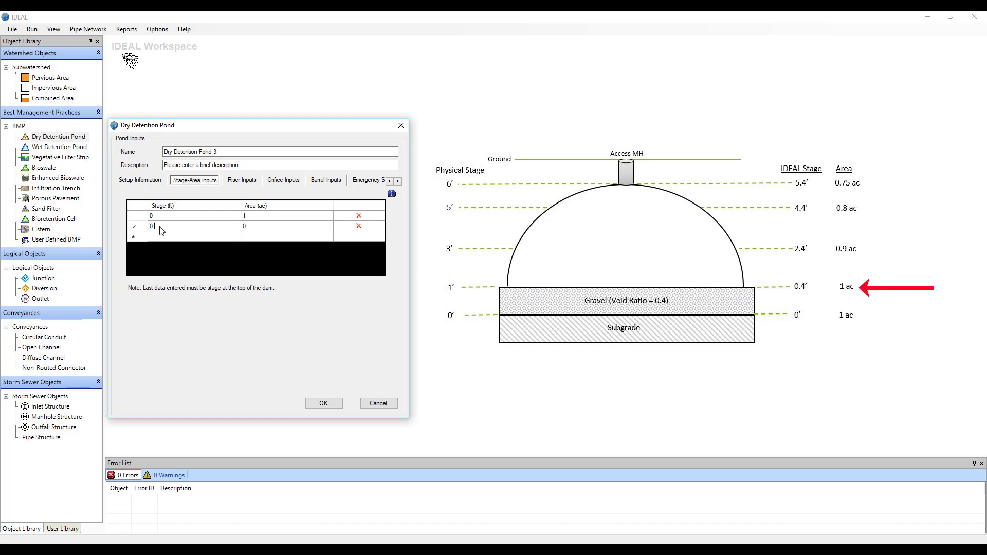
pyautogui.write('.4')
pyautogui.click(254, 229)
pyautogui.click(254, 230)
pyautogui.write('1')
# Add a stage-area row with a stage of 2.4 ft and an area of 0.9 ac
pyautogui.click(165, 236)
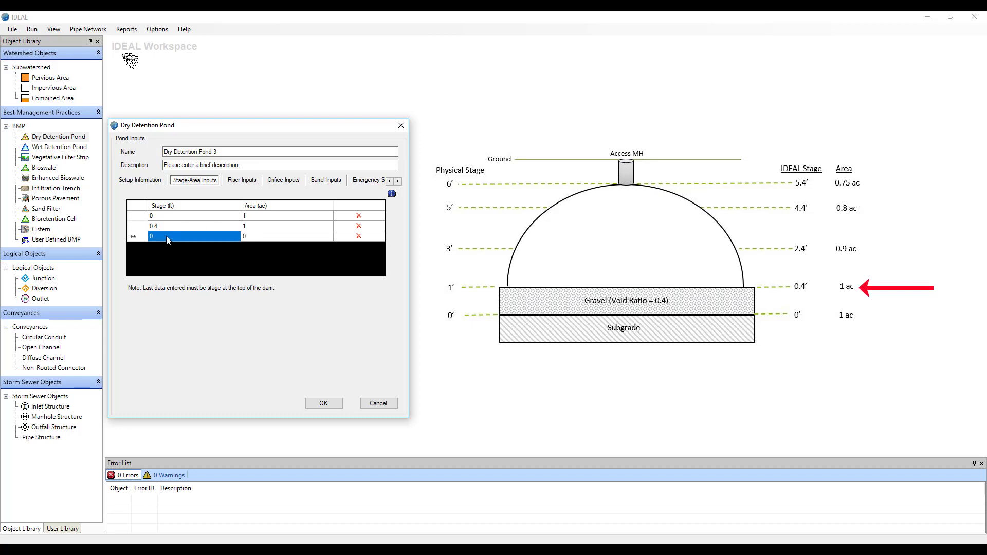
pyautogui.click(163, 236)
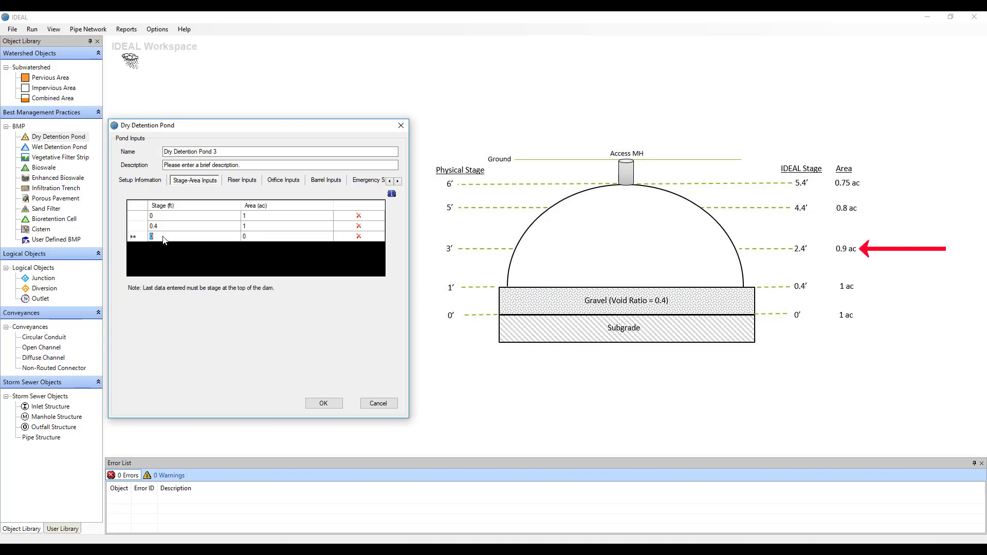
pyautogui.write('2.4')
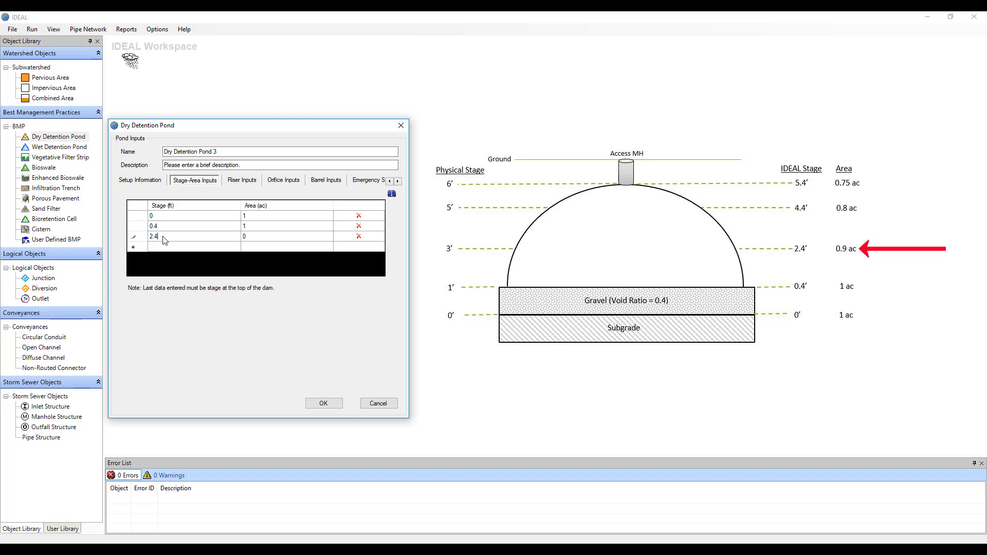
pyautogui.click(249, 240)
pyautogui.click(252, 240)
pyautogui.write('0.9')
# Add a stage-area row with a stage of 4.4 ft and an area of 0.8 ac
pyautogui.click(158, 248)
pyautogui.click(157, 248)
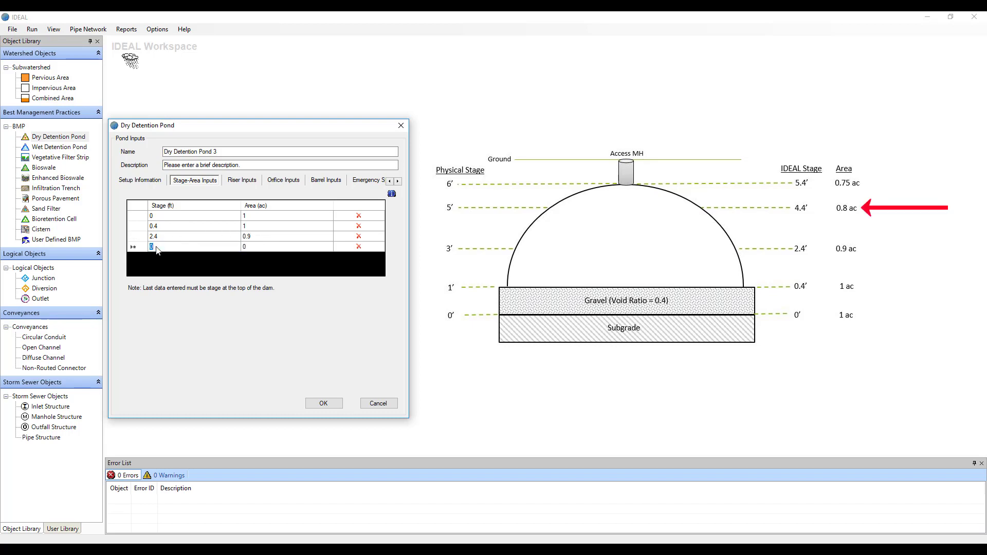
pyautogui.write('4.')
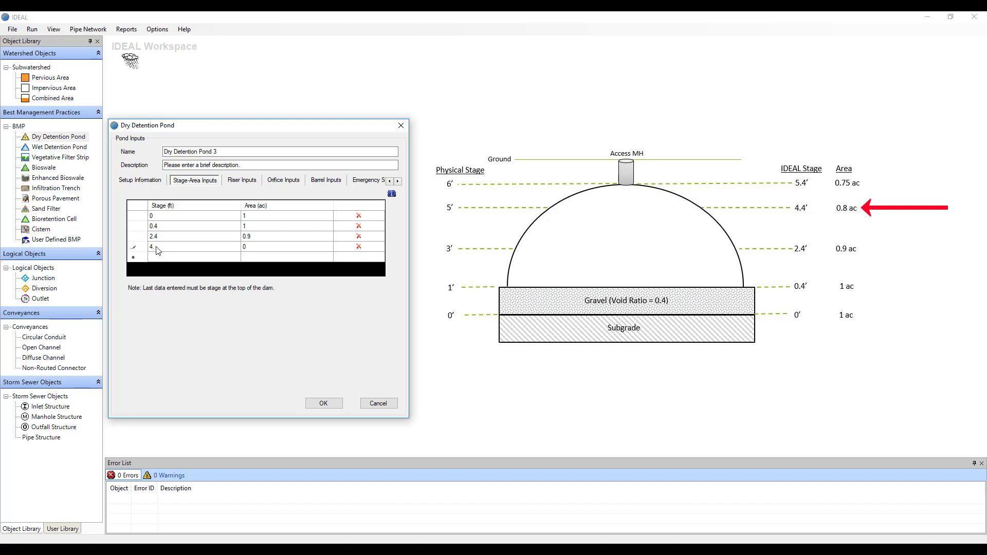
pyautogui.write('4')
pyautogui.click(253, 249)
pyautogui.click(253, 250)
pyautogui.write('0.8')
# Add a stage-area row for the top of the chamber with stage 5.4 ft and area 0.75 ac
pyautogui.click(162, 258)
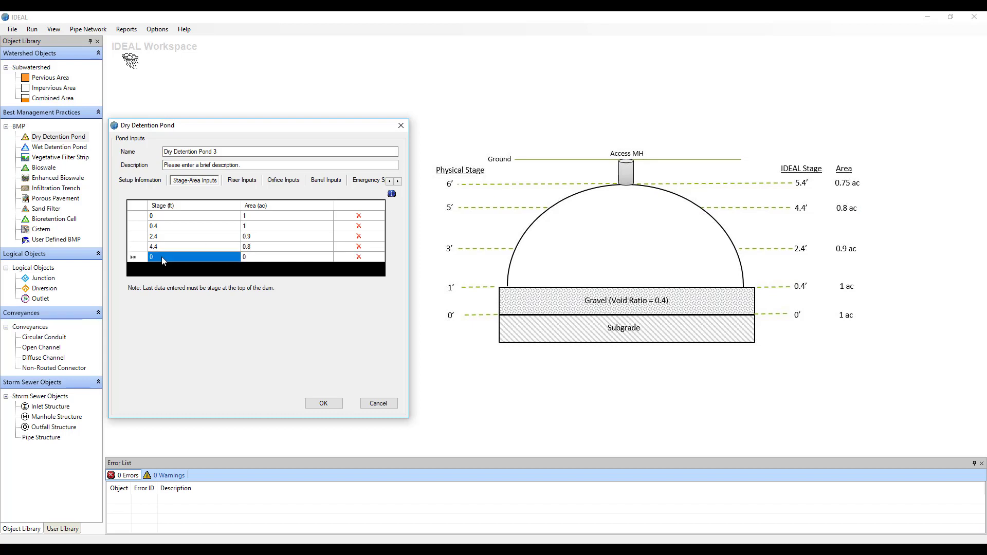
pyautogui.click(163, 258)
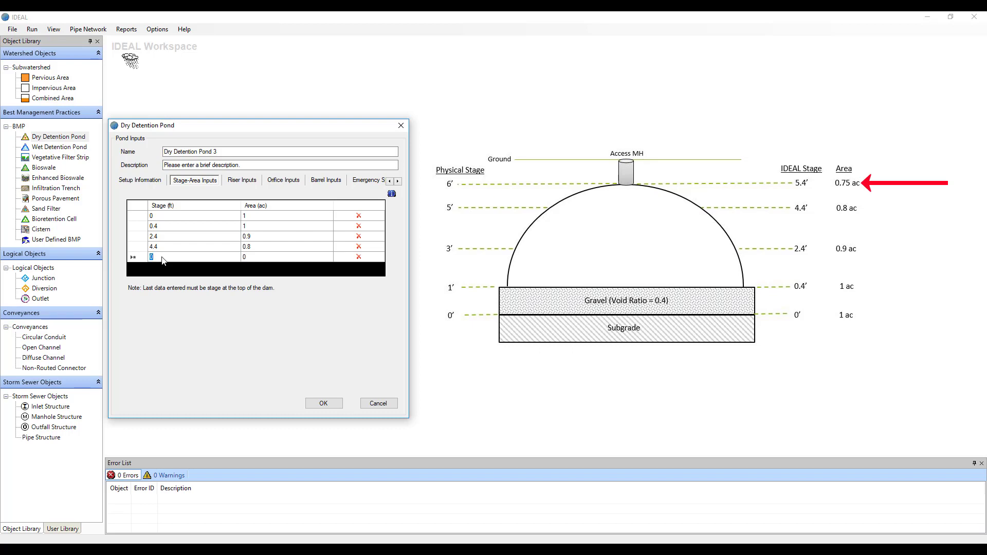
pyautogui.write('5.4')
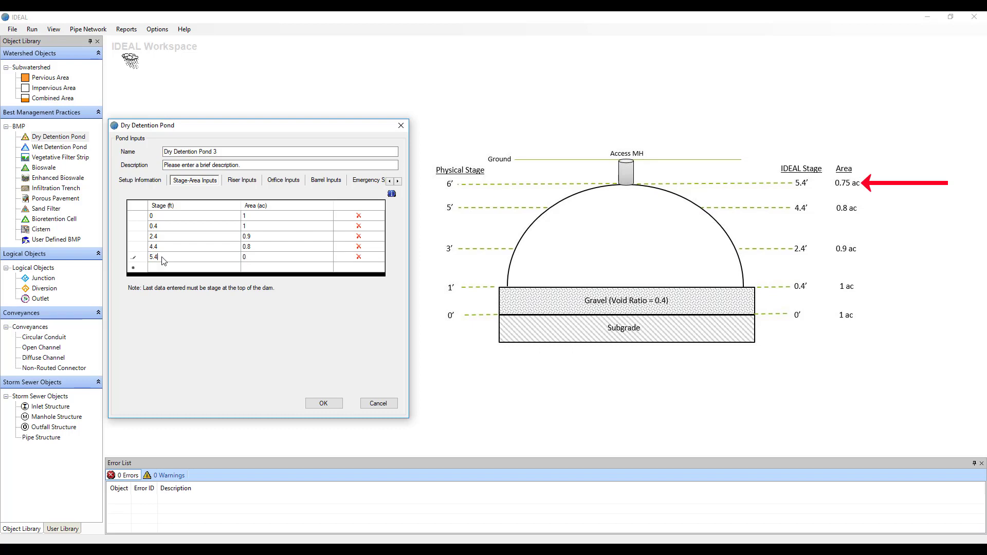
pyautogui.click(252, 260)
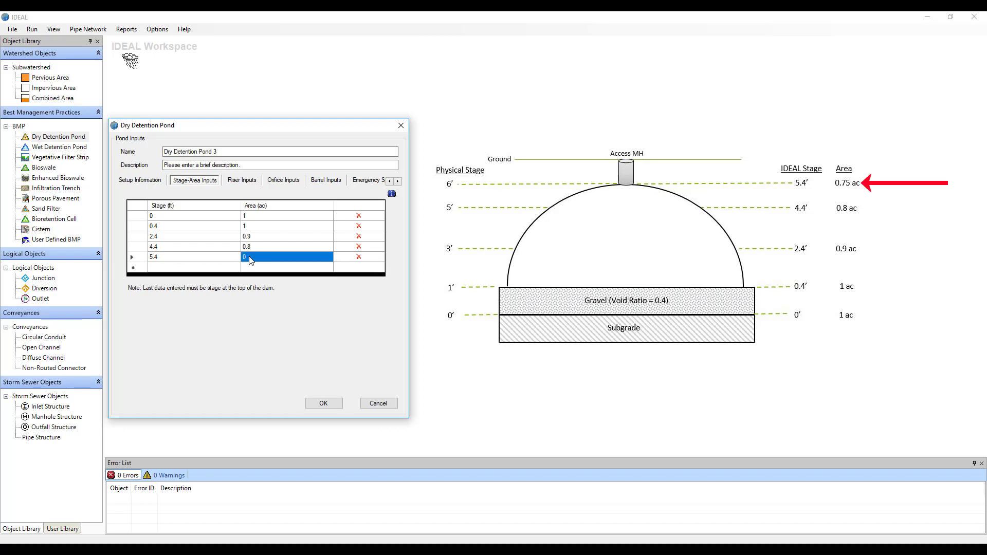
pyautogui.click(251, 259)
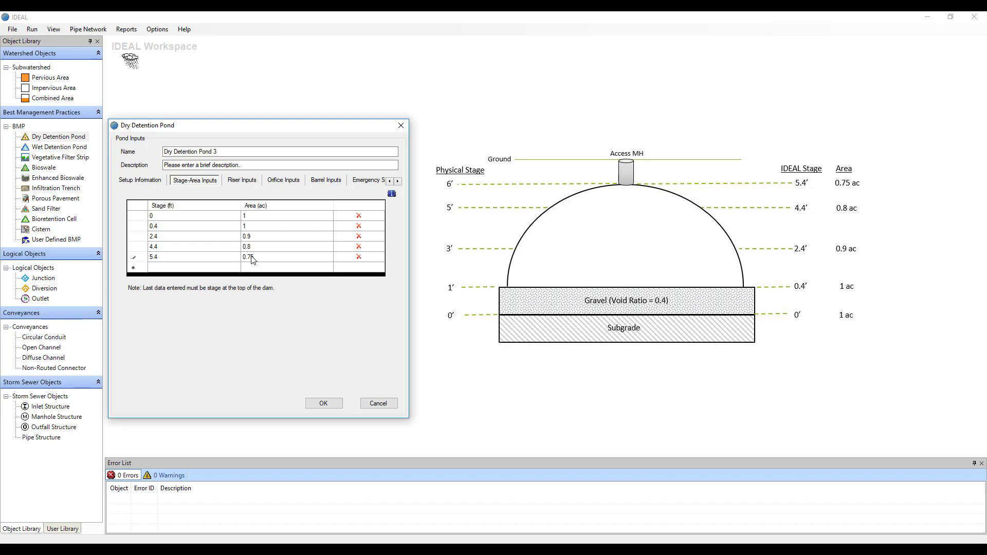
# Add a last stage-area row with a stage of 5.41 ft and an area of 0.0001 ac, and close the pond's properties
pyautogui.click(172, 269)
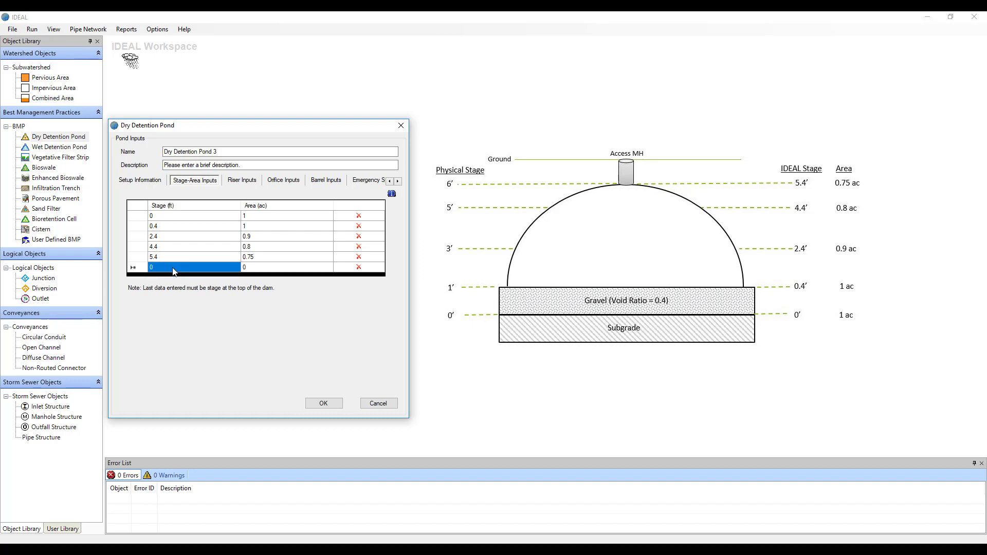
pyautogui.click(173, 272)
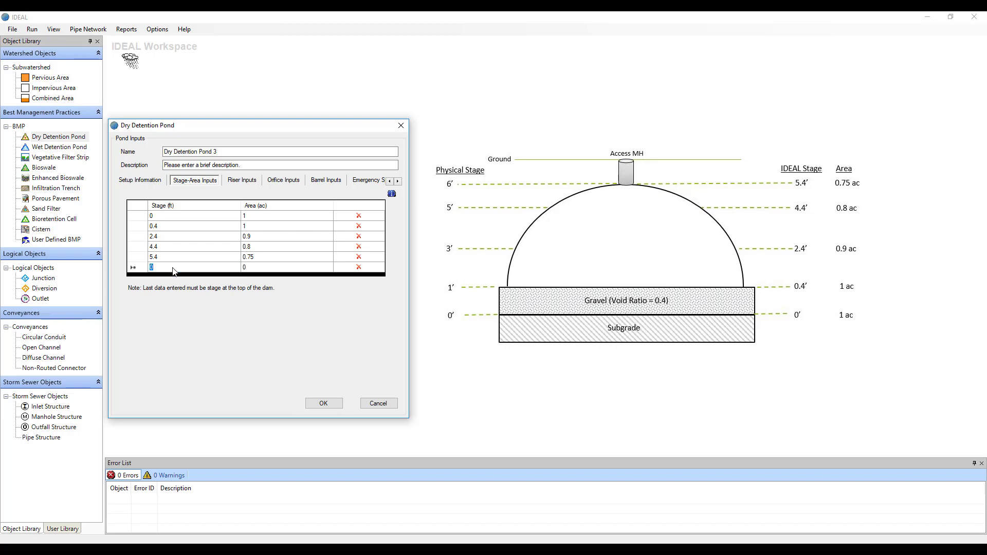
pyautogui.write('5.4')
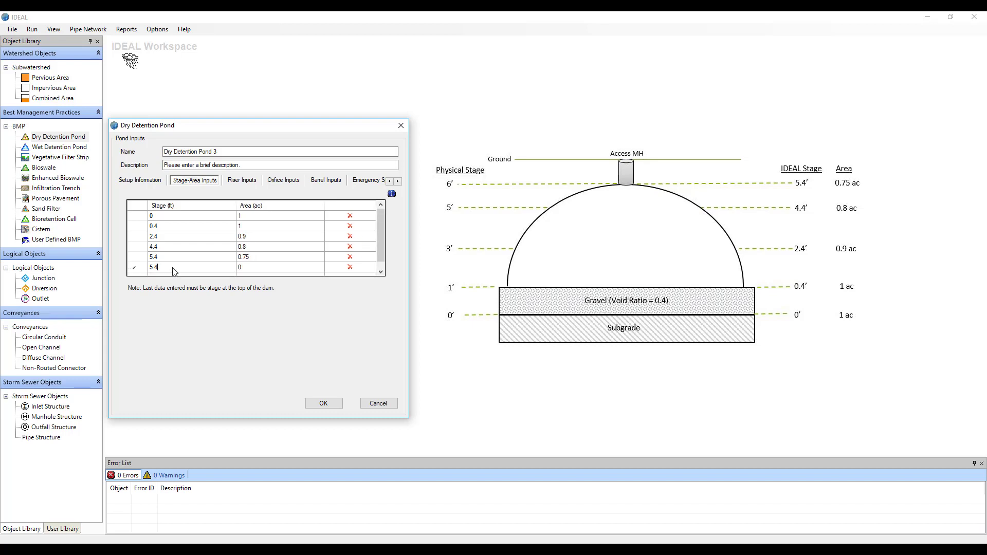
pyautogui.write('1')
pyautogui.click(250, 267)
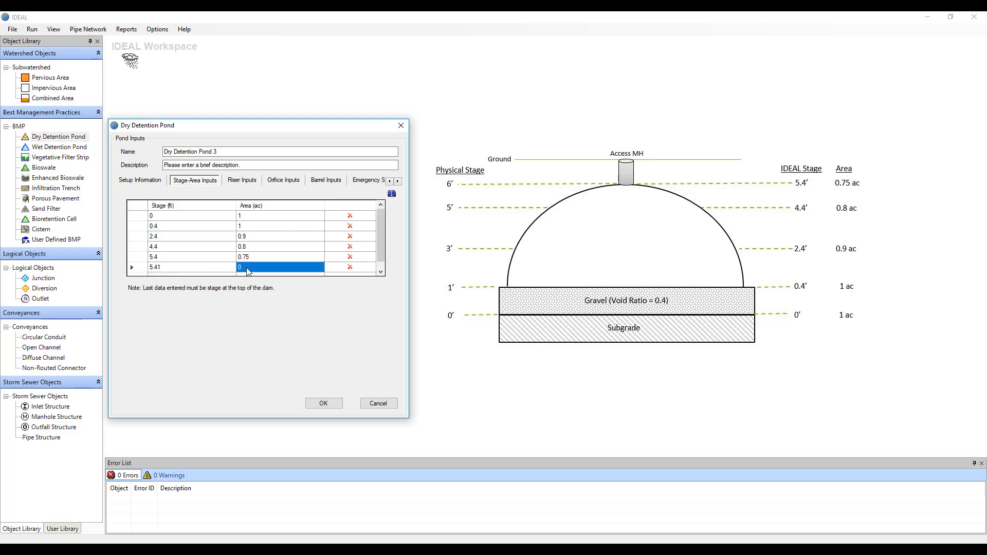
pyautogui.click(251, 268)
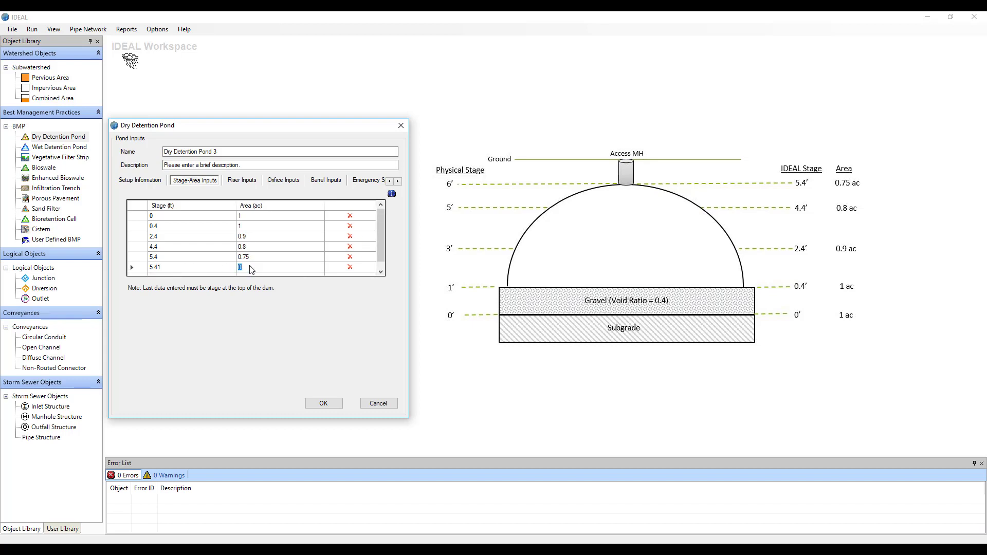
pyautogui.write('.0001')
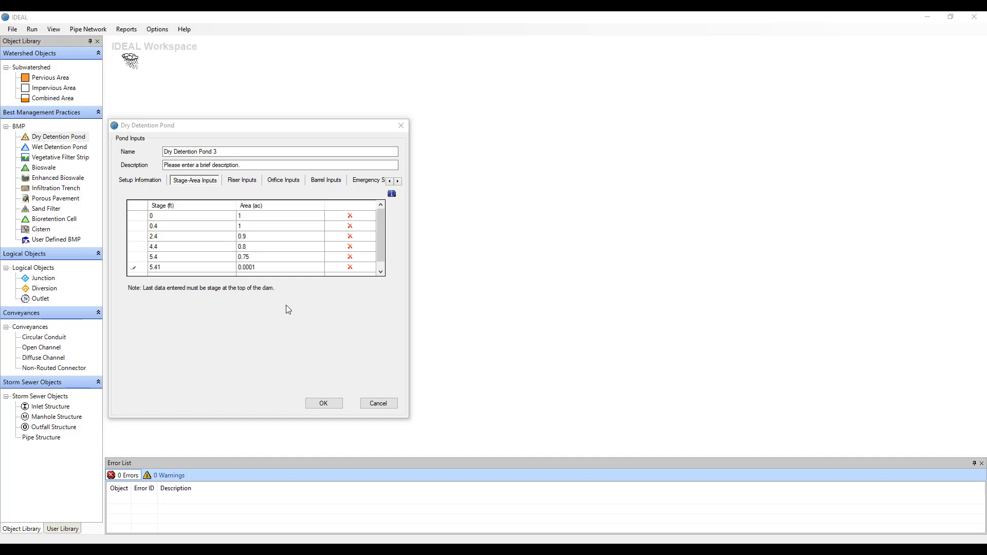
pyautogui.click(401, 125)
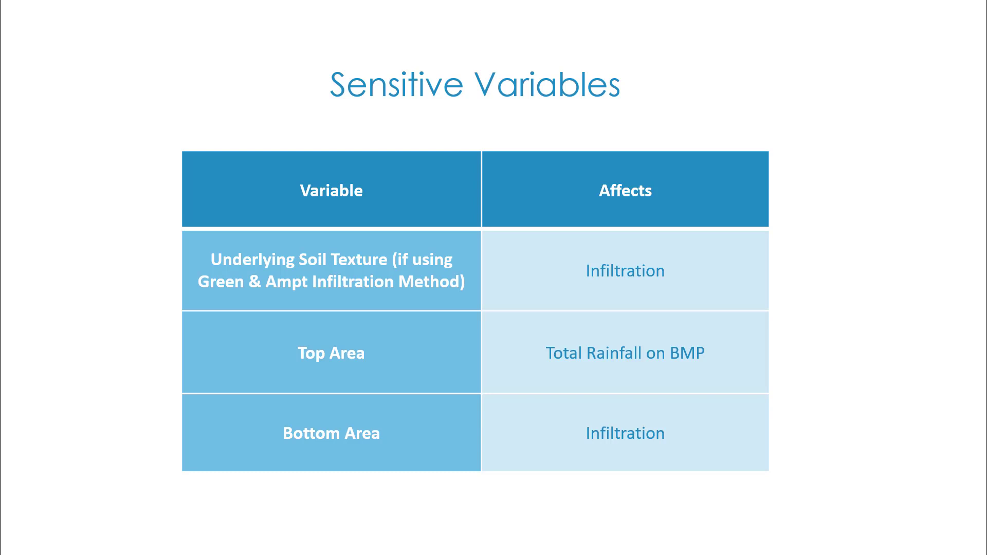
pyautogui.press('Right')
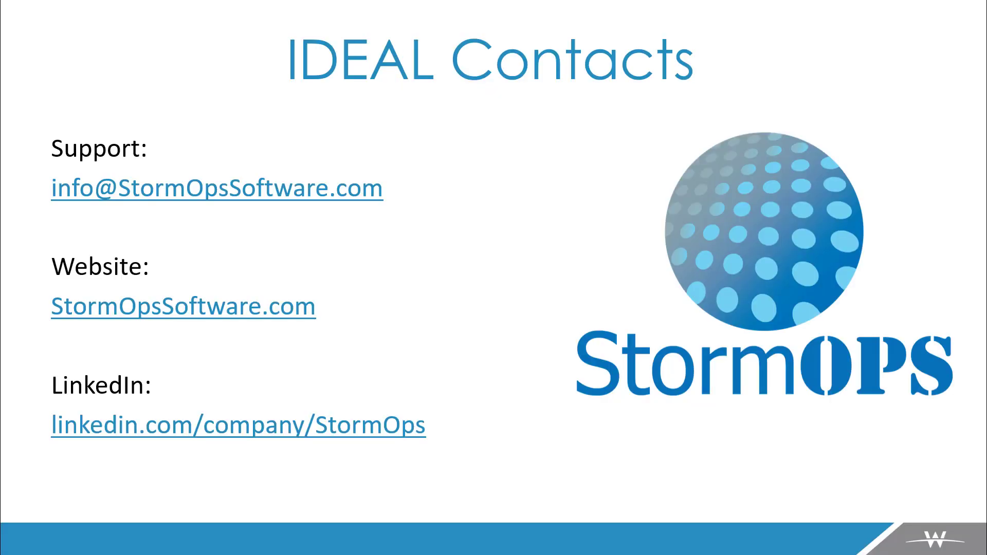